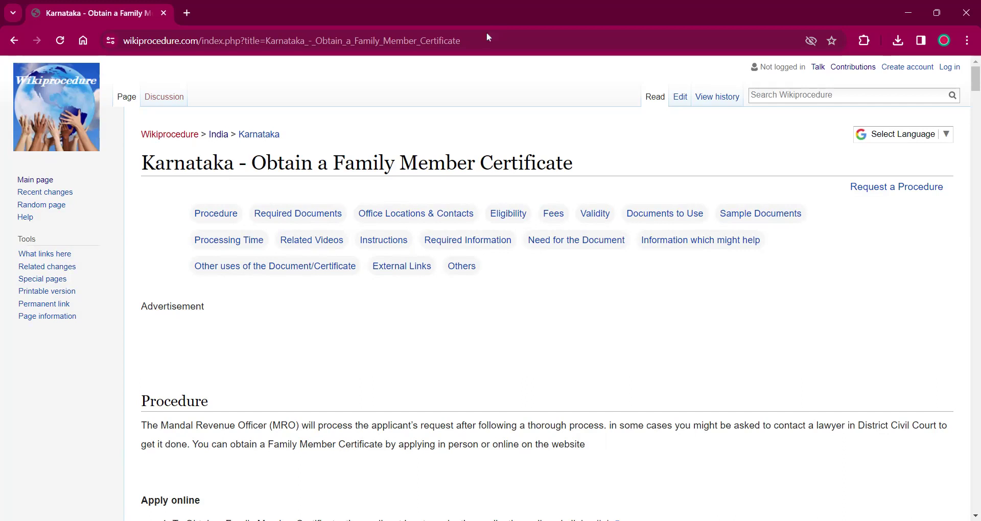
# Select and clear the page address, then open and dismiss the translation language list.
pyautogui.moveTo(489, 39); pyautogui.dragTo(0, 67)
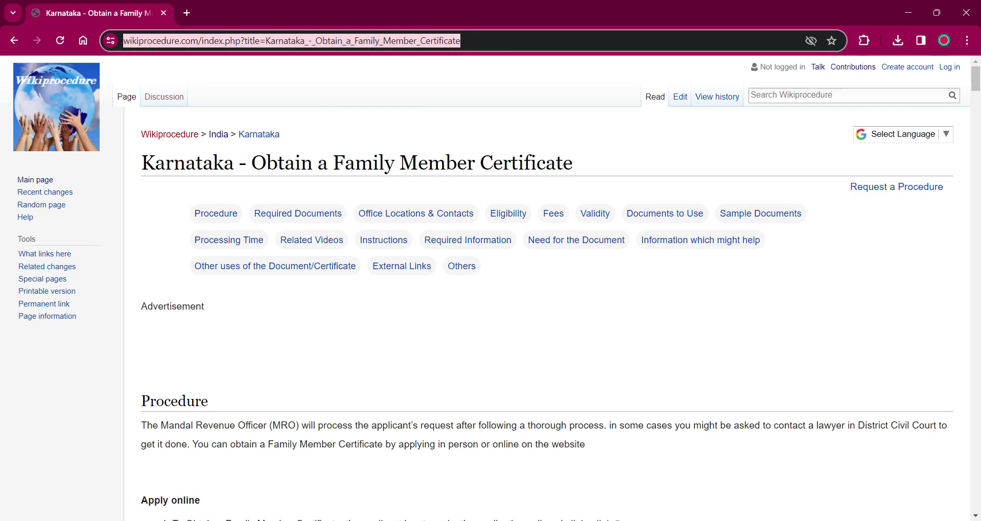
pyautogui.click(395, 127)
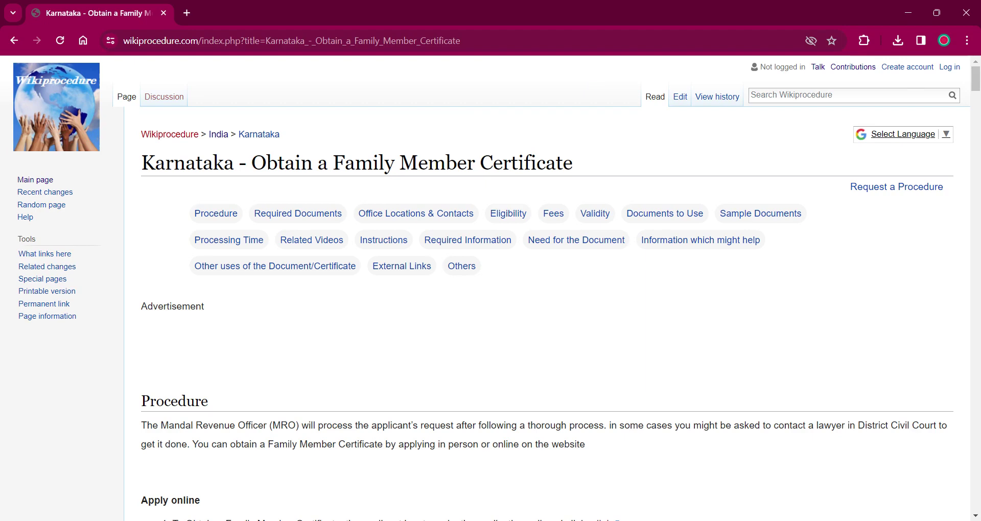
pyautogui.click(900, 141)
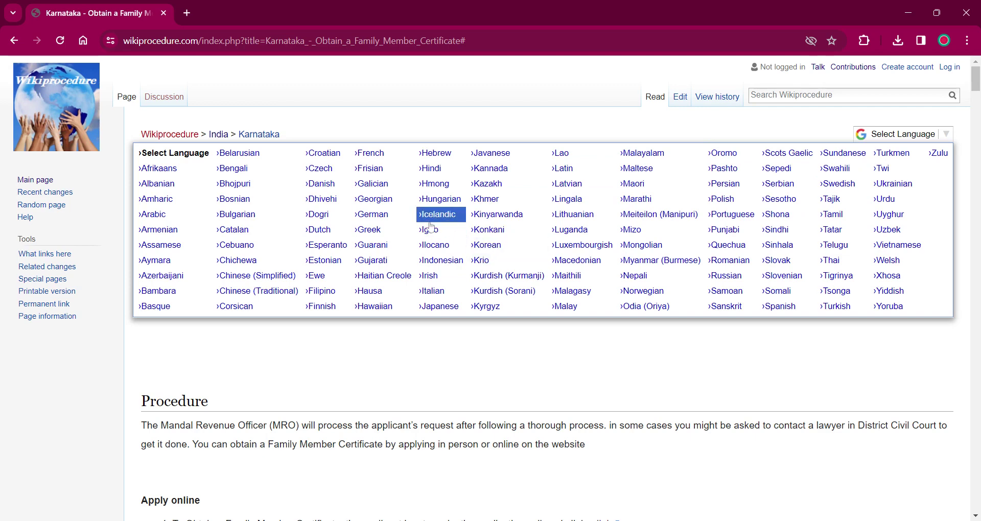
pyautogui.click(430, 350)
# Scroll down to the Procedure section's numbered Apply online steps.
pyautogui.scroll(-5, 430, 349)
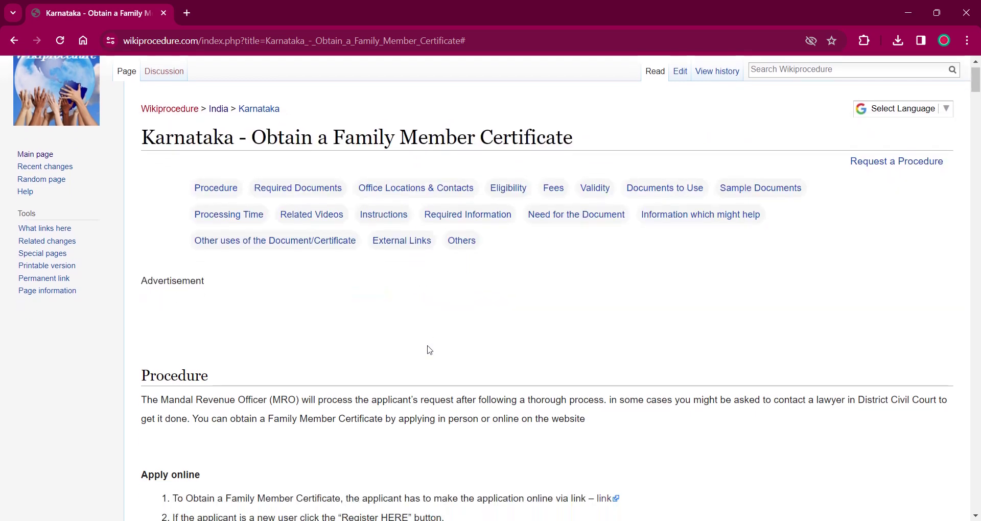
pyautogui.scroll(-1, 430, 350)
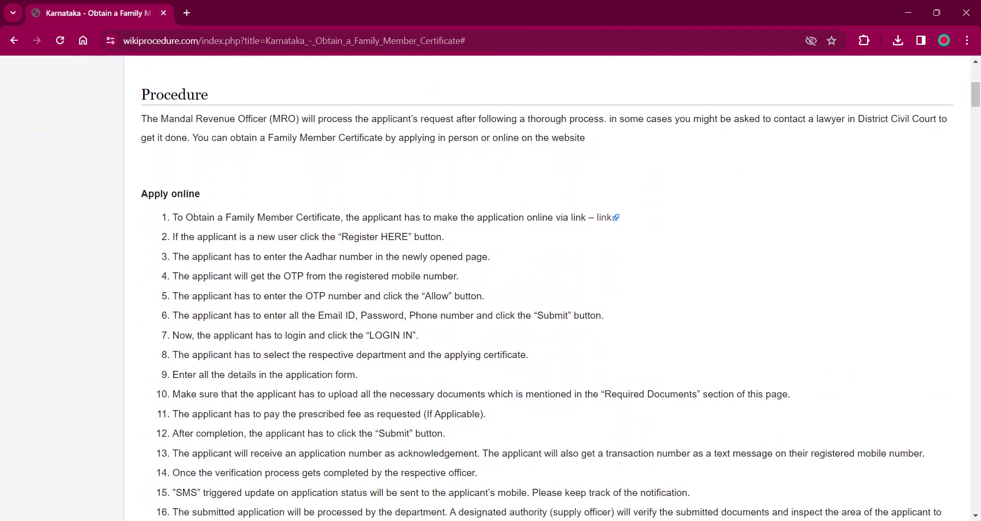
pyautogui.scroll(-7, 561, 290)
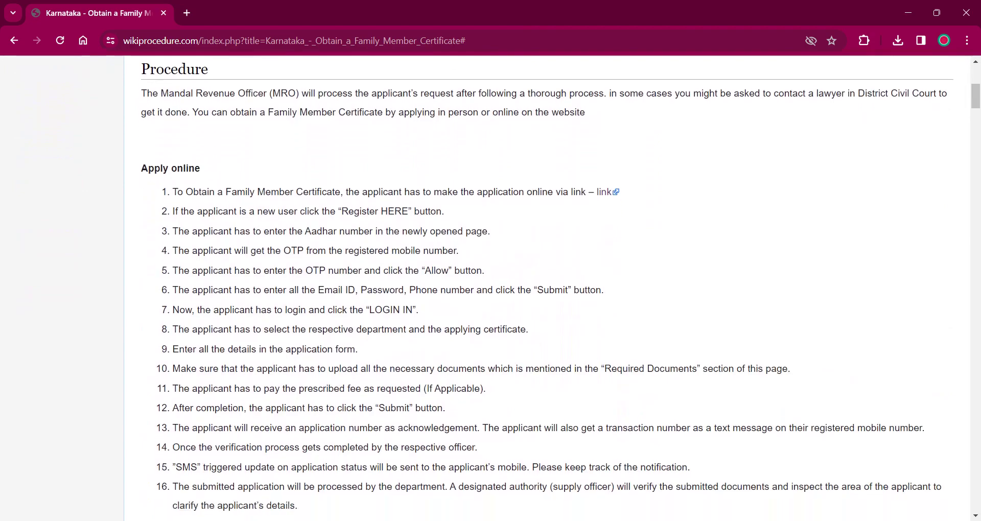
pyautogui.scroll(-1, 715, 78)
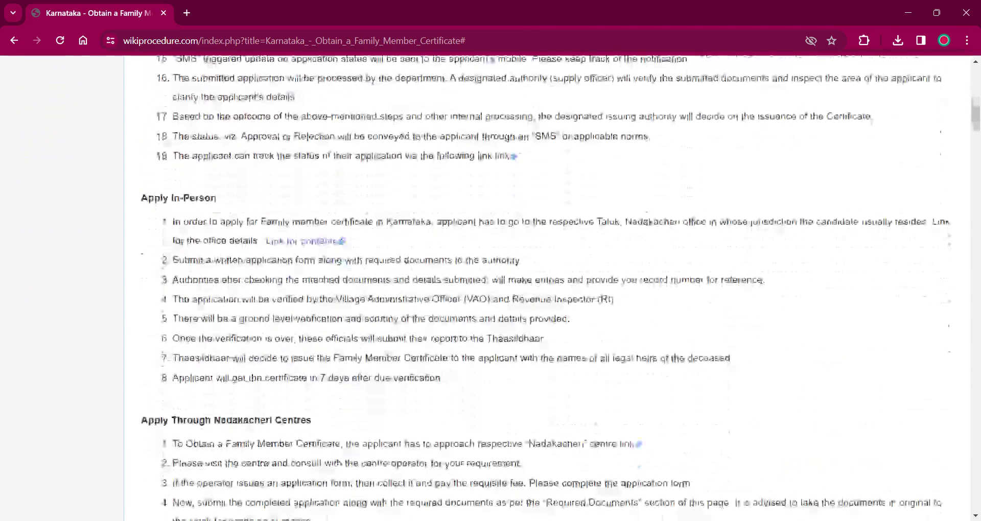
pyautogui.scroll(8, 544, 286)
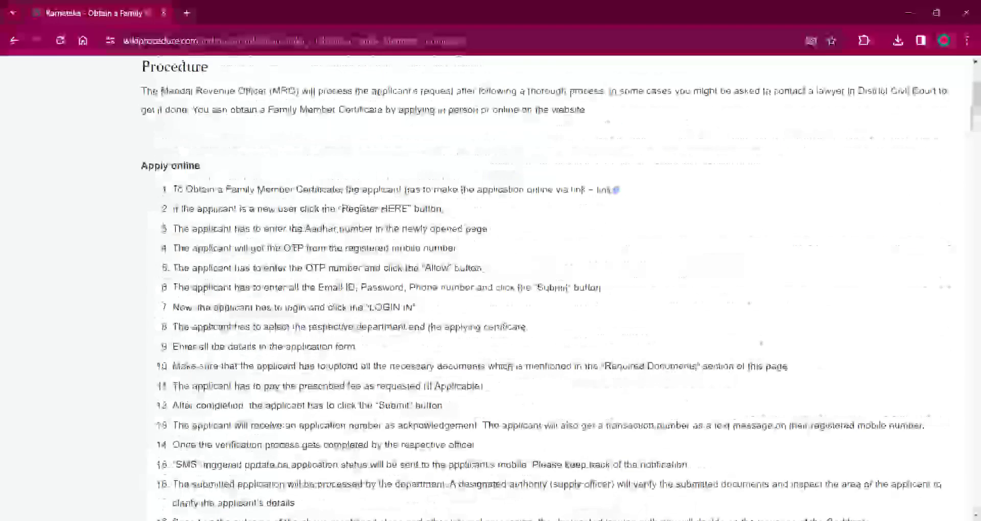
pyautogui.scroll(-2, 544, 286)
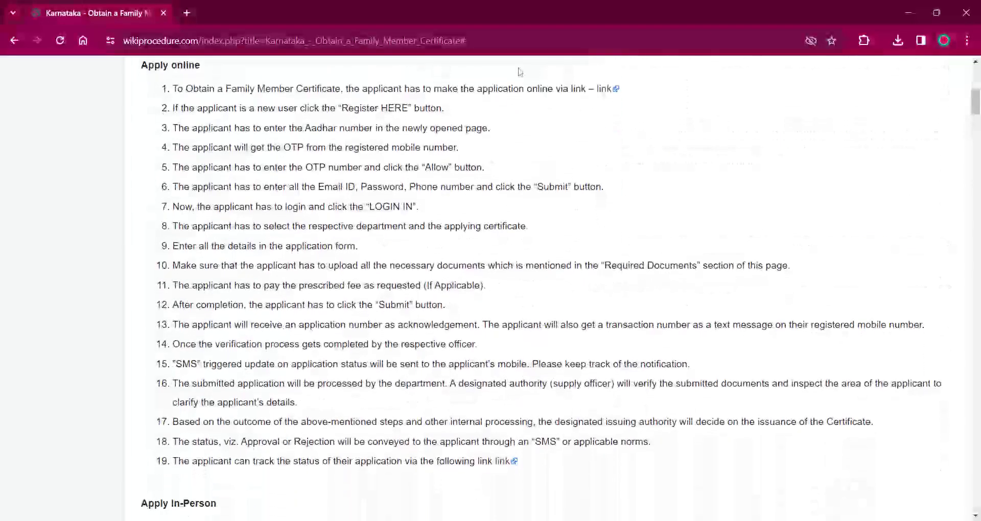
# Open step 1's link to the Seva Sindhu Apply for Service sign-in page in a new tab, then return to the guide.
pyautogui.click(608, 90)
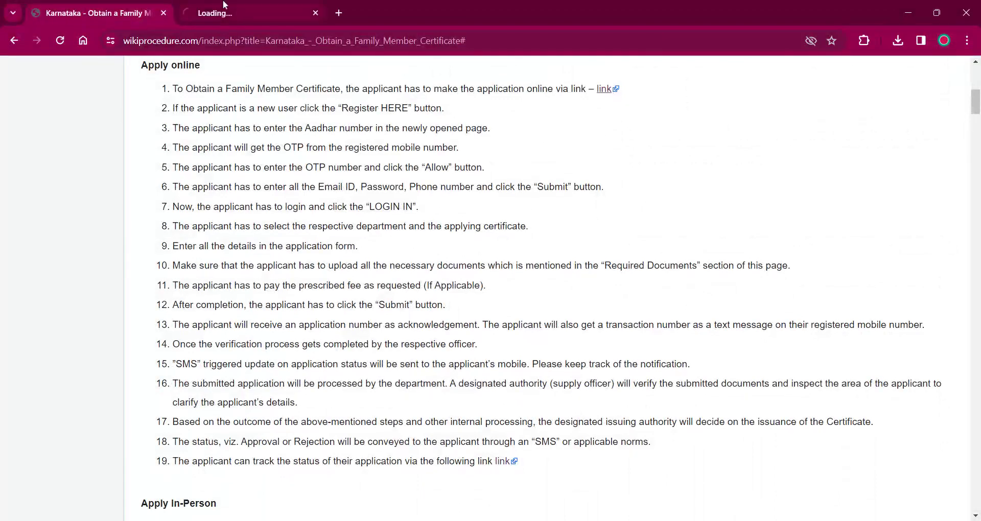
pyautogui.click(123, 7)
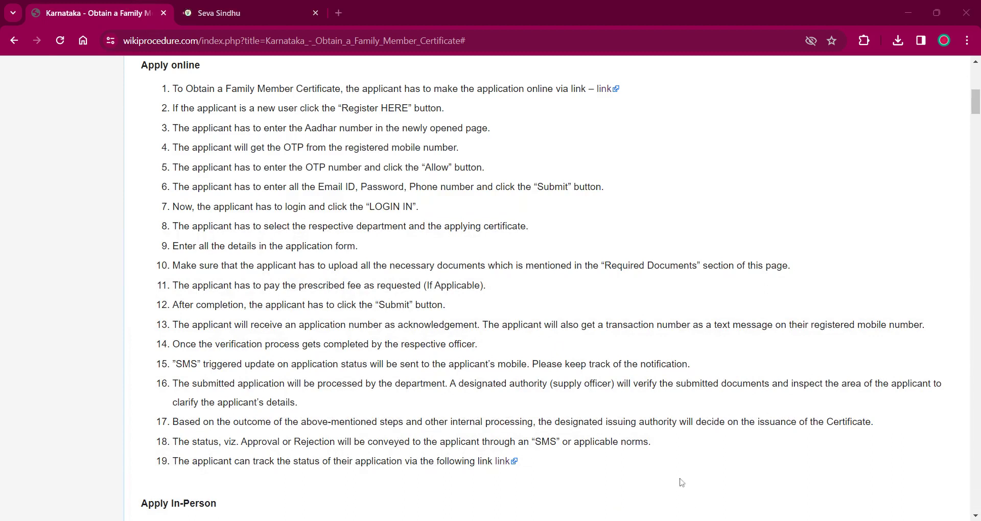
pyautogui.click(212, 7)
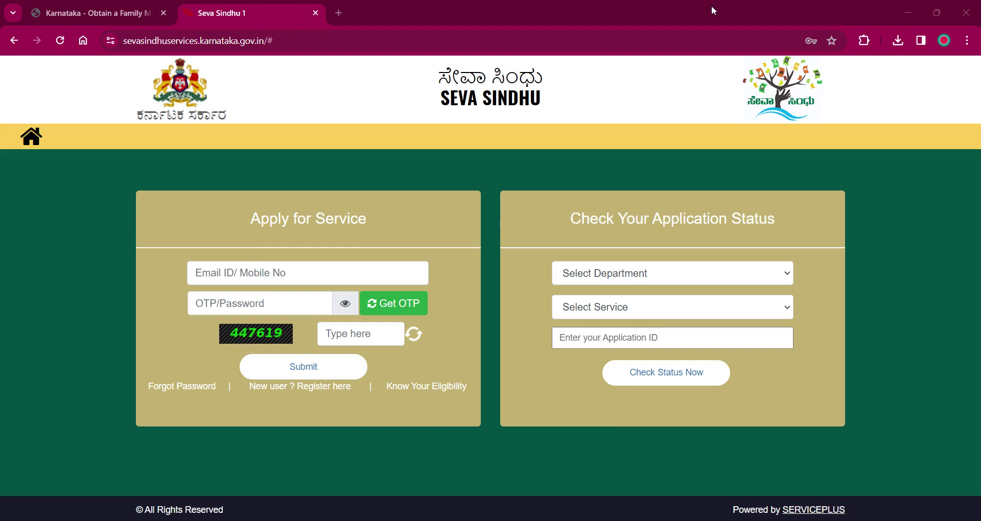
pyautogui.click(804, 10)
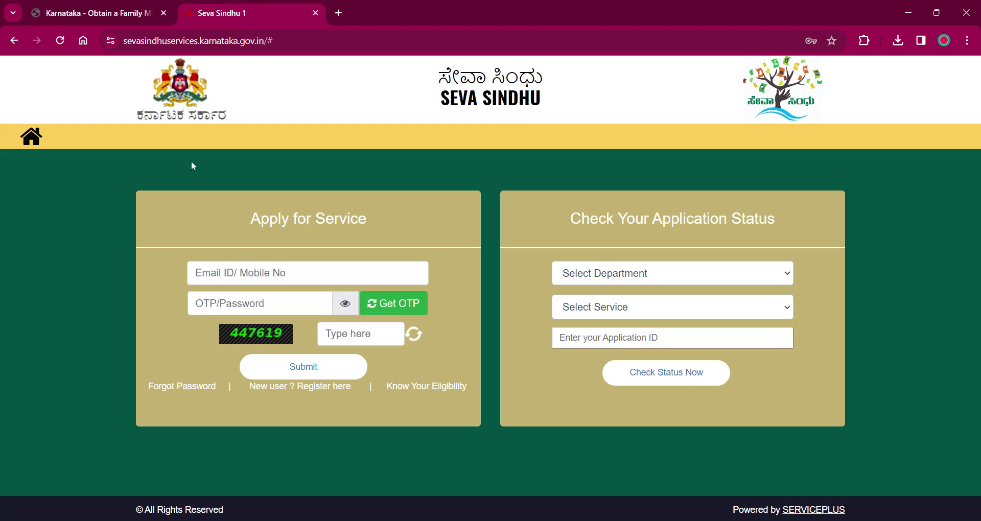
pyautogui.click(84, 5)
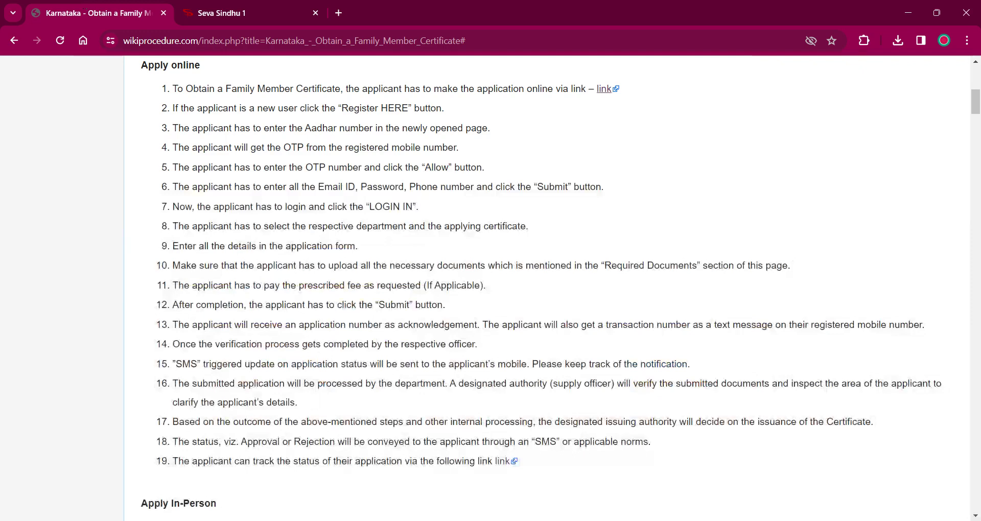
# Scroll the guide's steps briefly, then switch to the Seva Sindhu ServicePlus welcome page.
pyautogui.scroll(-3, 544, 288)
pyautogui.scroll(1, 545, 288)
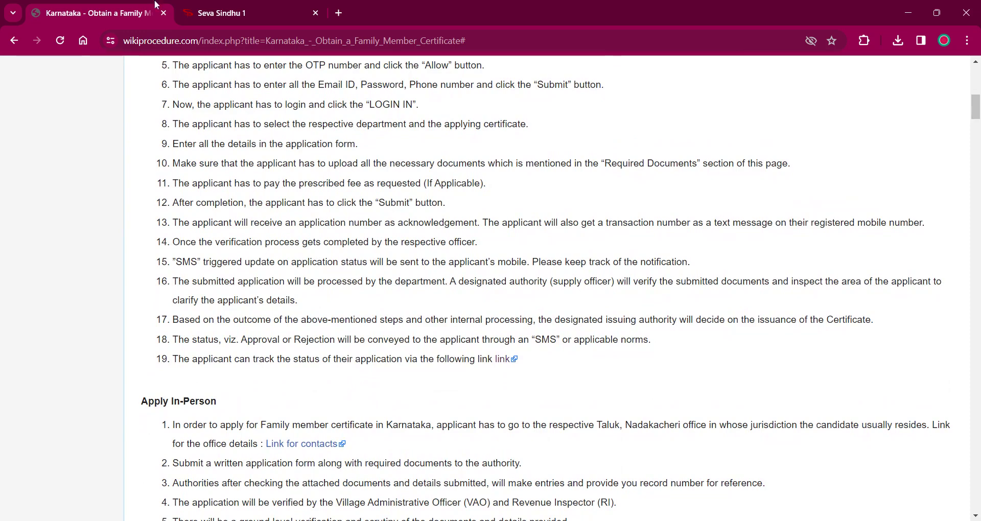
pyautogui.click(209, 6)
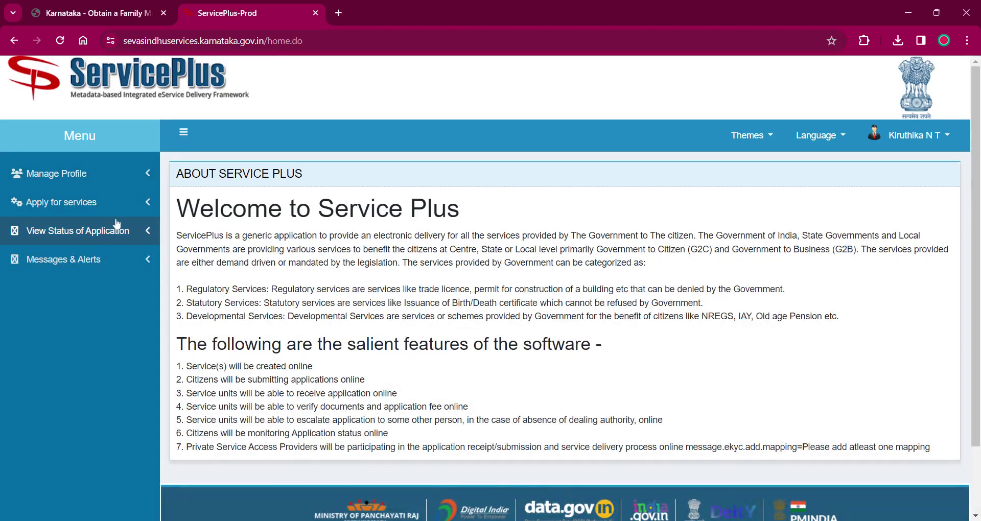
# Expand Apply for services and list all available services.
pyautogui.click(116, 204)
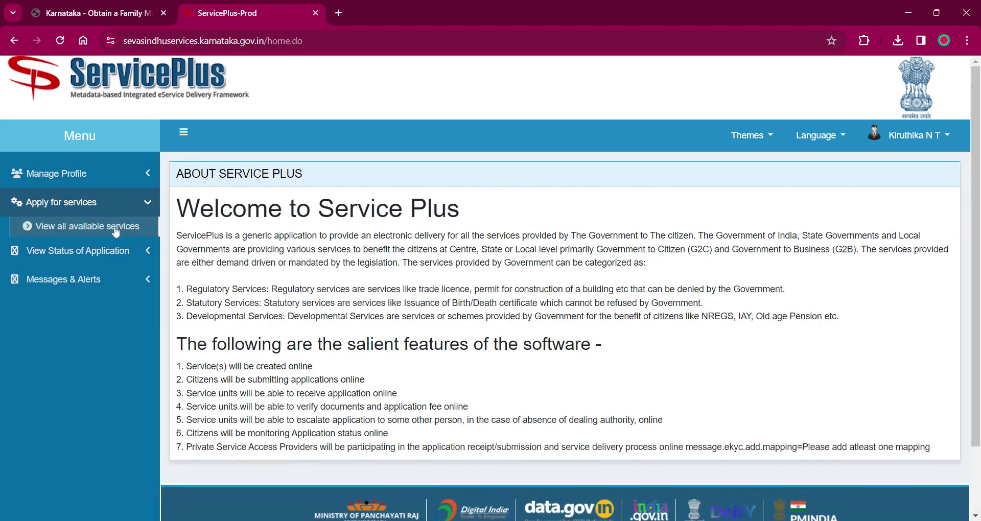
pyautogui.click(117, 229)
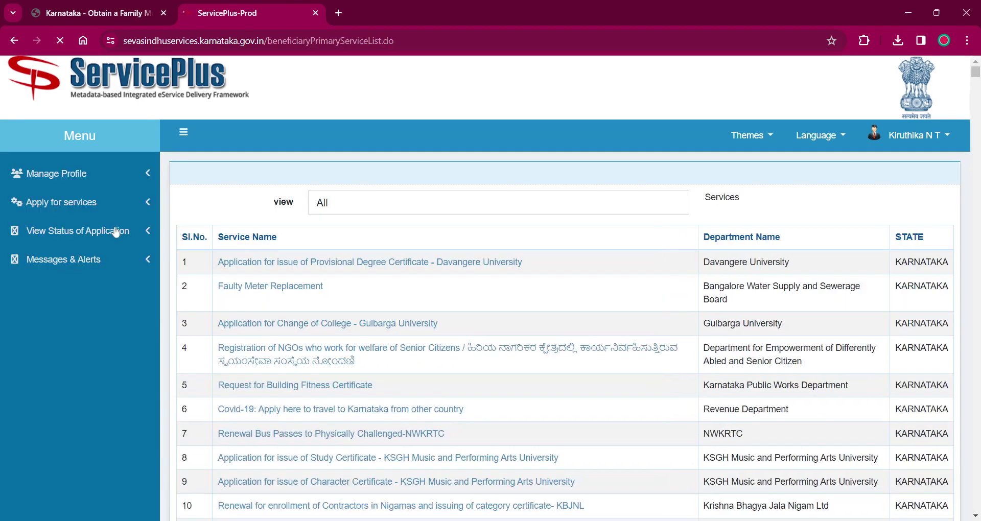
pyautogui.hotkey('ctrl', 'shift', 'Tab')
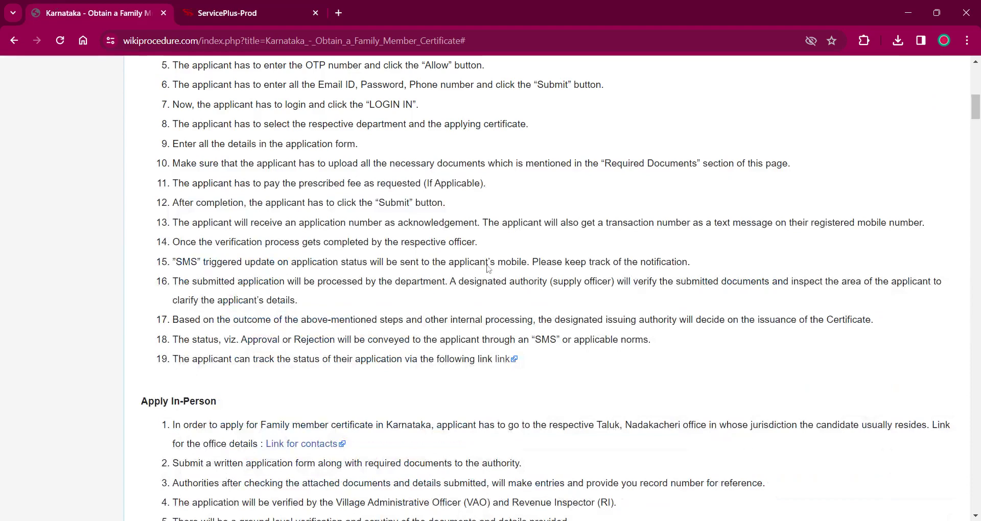
pyautogui.scroll(2, 488, 268)
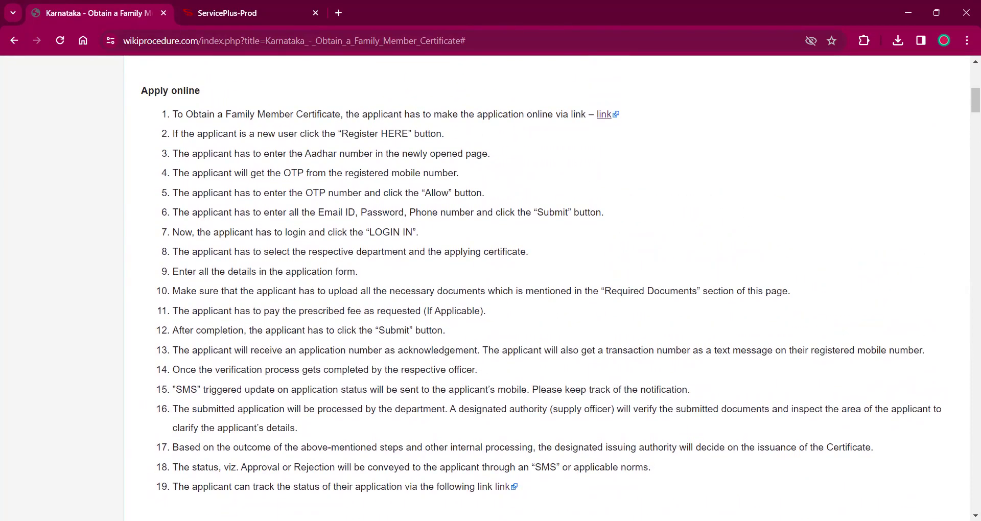
pyautogui.click(260, 5)
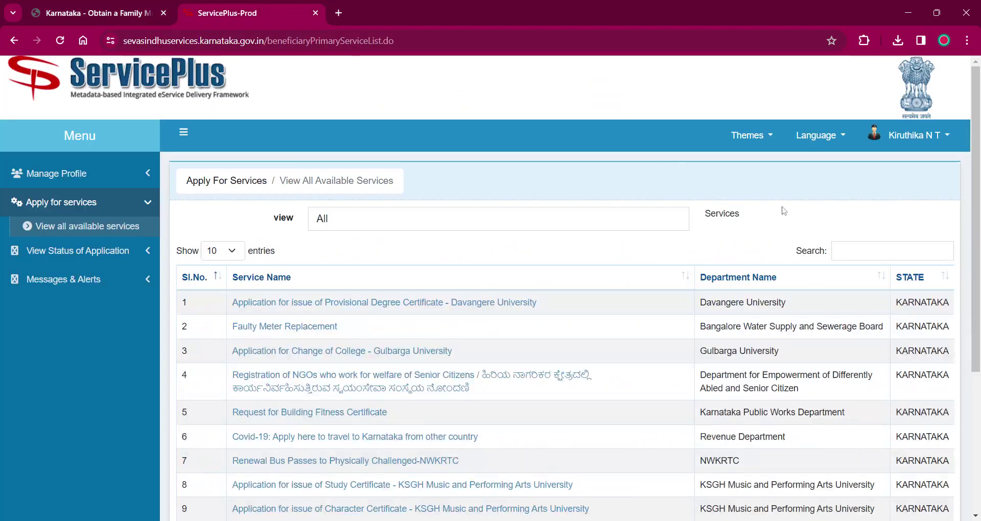
# Search the services table for 'Family Member', leaving two Revenue Department services.
pyautogui.click(869, 250)
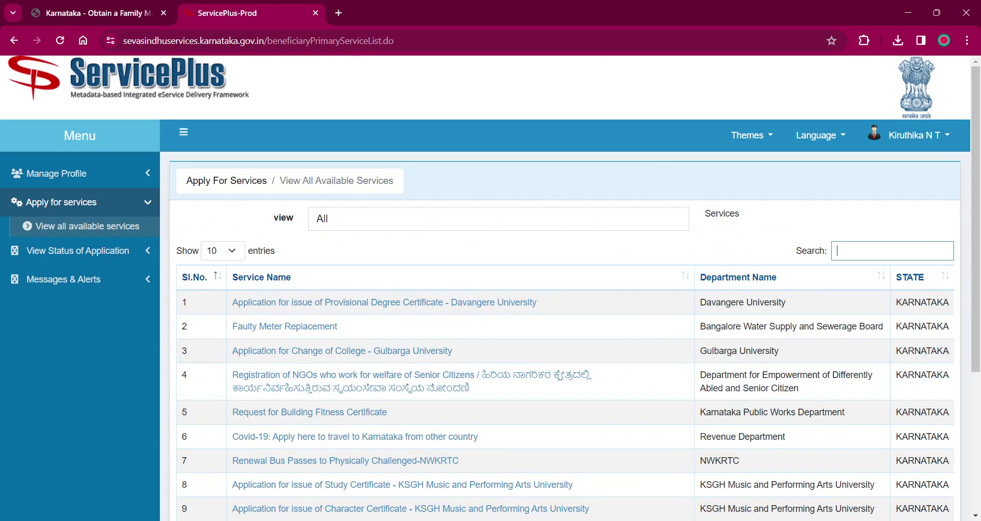
pyautogui.write('Family ')
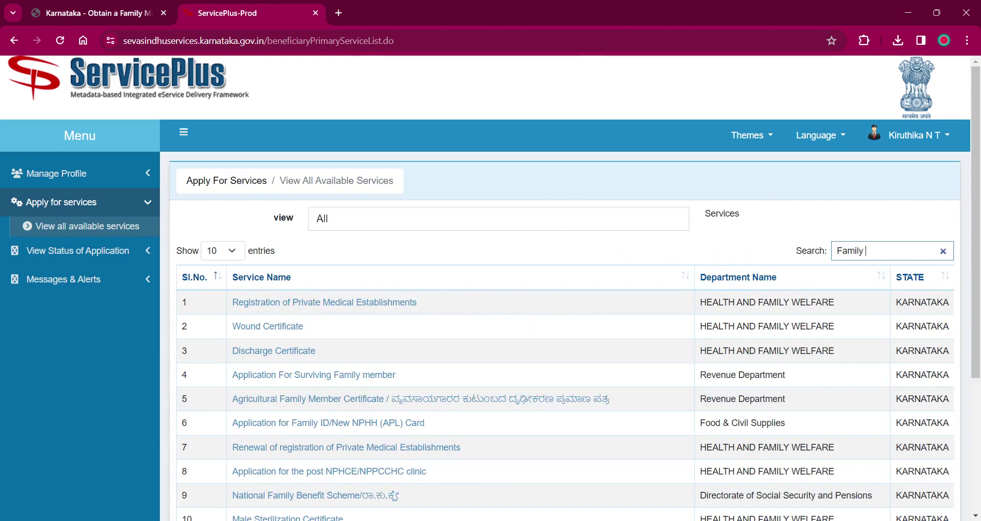
pyautogui.write('MEMBER')
pyautogui.press('BackSpace')
pyautogui.press('BackSpace')
pyautogui.press('BackSpace')
pyautogui.press('BackSpace')
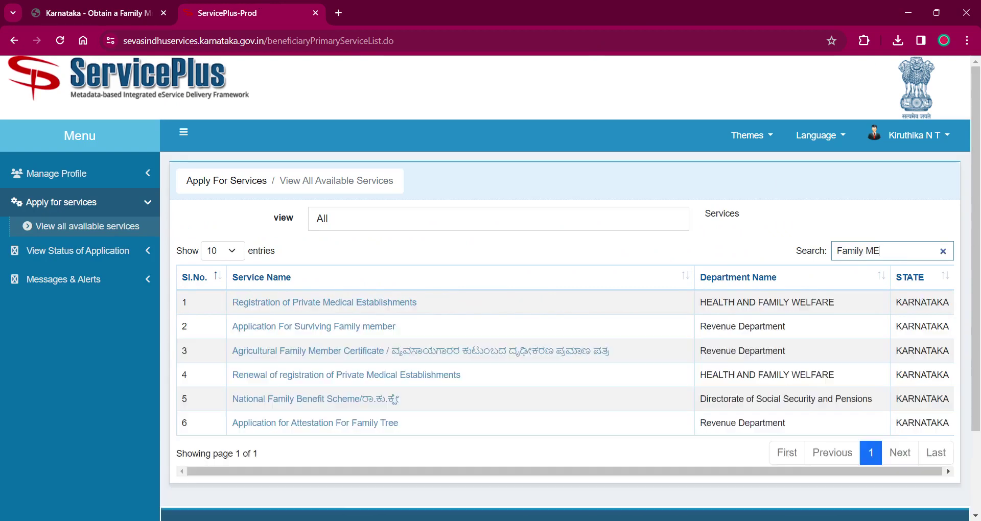
pyautogui.press('BackSpace')
pyautogui.write('ember')
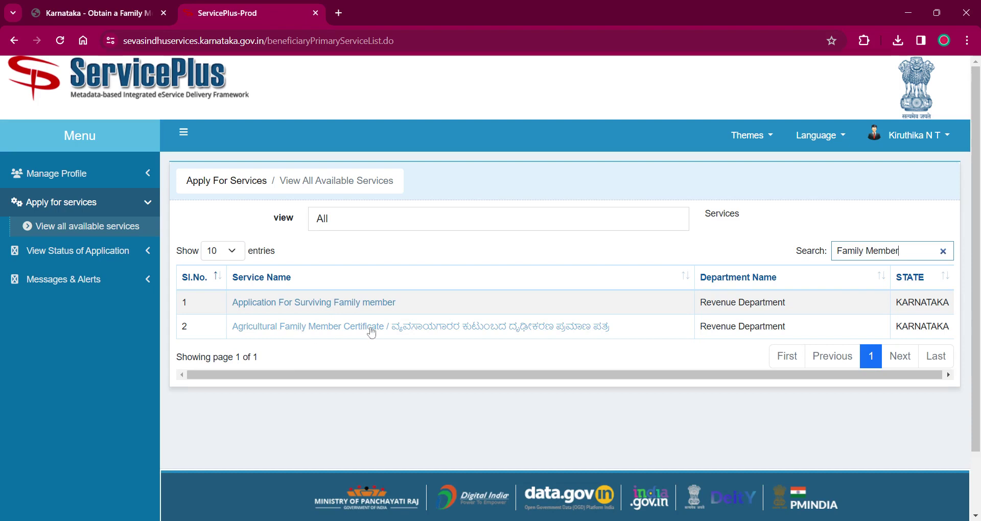
# Open the Surviving Family Member Certificate form and scroll to the Word verification CAPTCHA and Submit buttons.
pyautogui.click(354, 304)
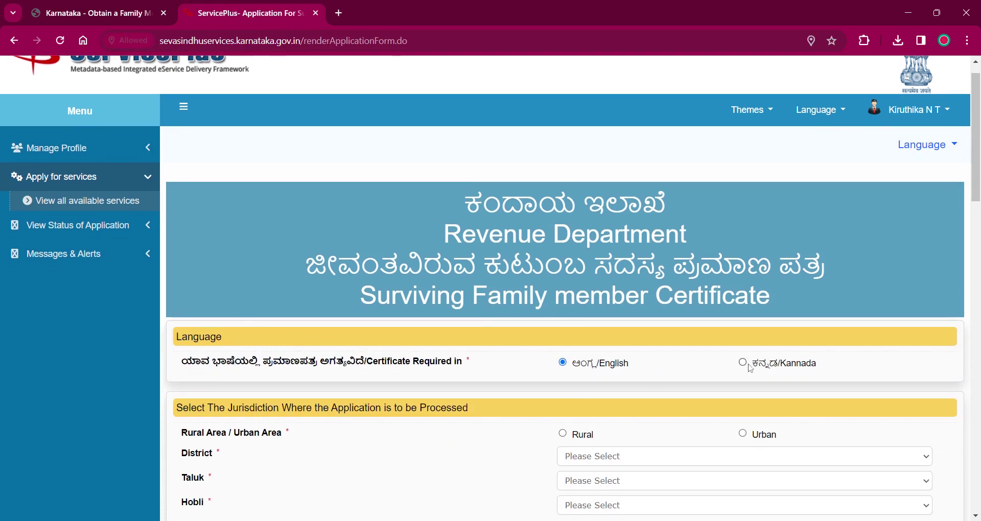
pyautogui.moveTo(976, 202); pyautogui.dragTo(975, 428)
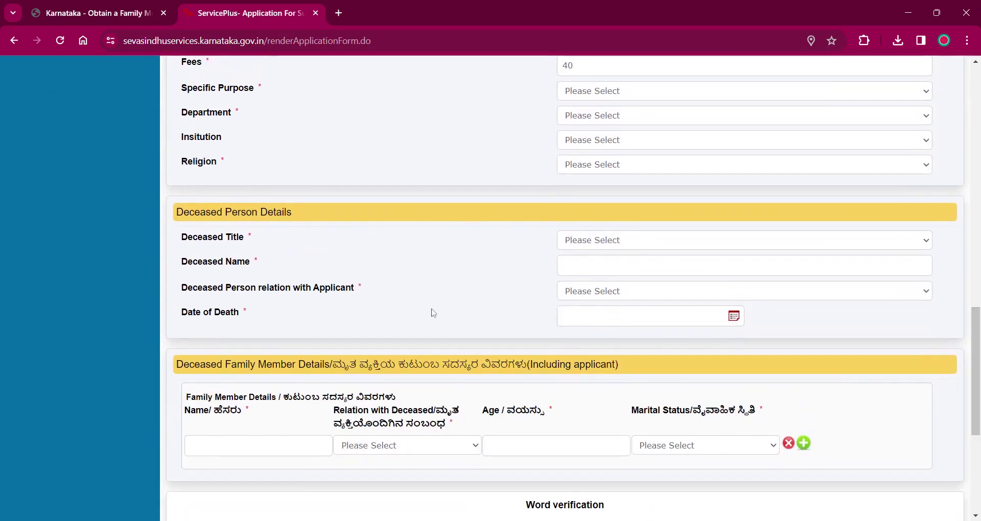
pyautogui.moveTo(976, 354); pyautogui.dragTo(977, 429)
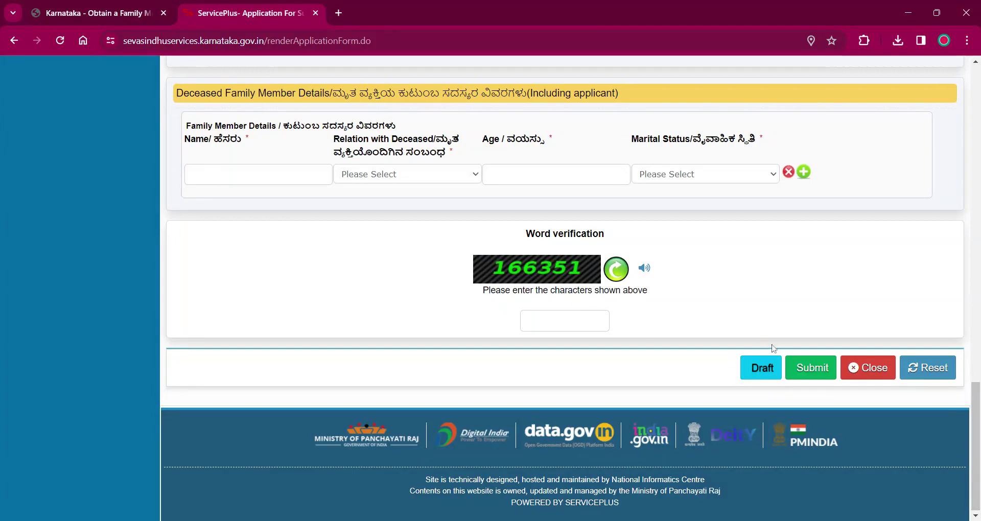
# Switch back to the Karnataka Family Member Certificate guide and scroll through Apply online to Apply In-Person.
pyautogui.click(102, 12)
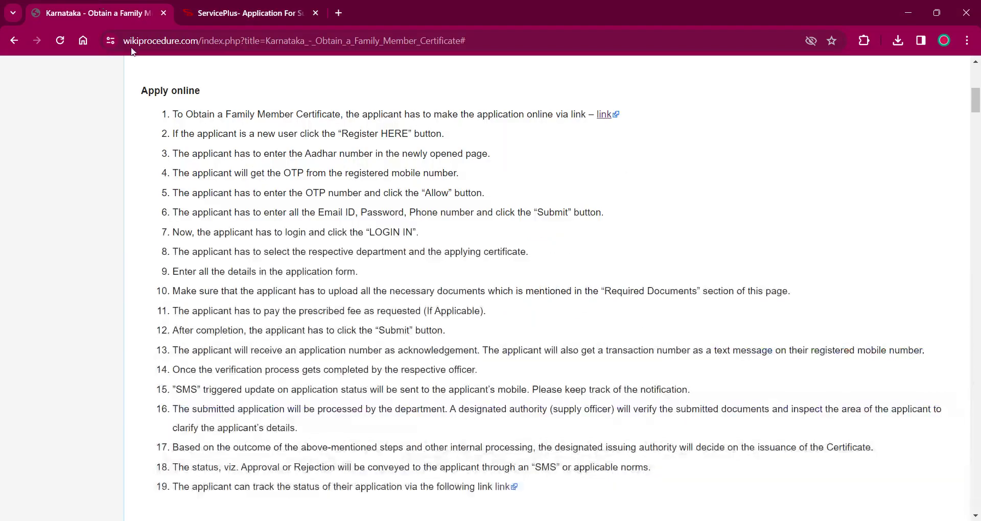
pyautogui.scroll(-1, 491, 286)
pyautogui.scroll(-3, 491, 287)
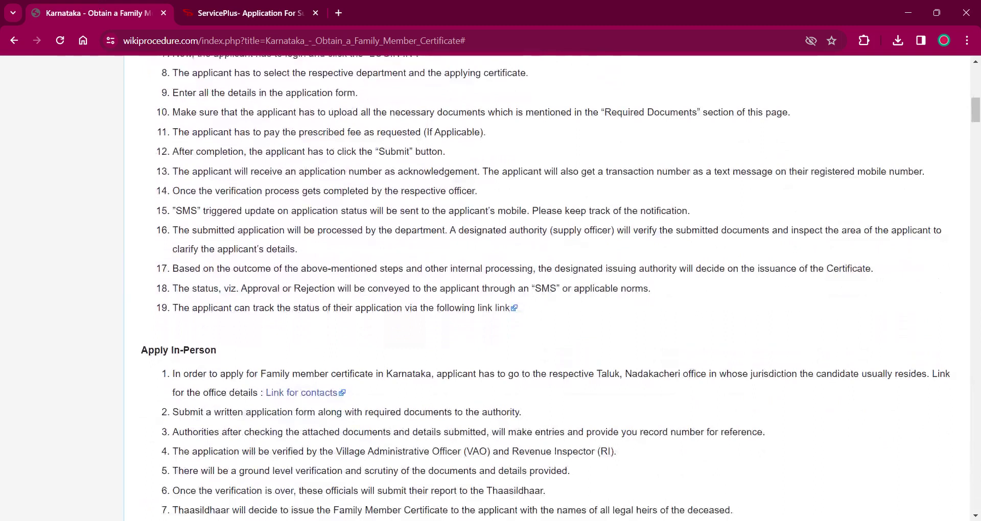
pyautogui.scroll(-2, 546, 286)
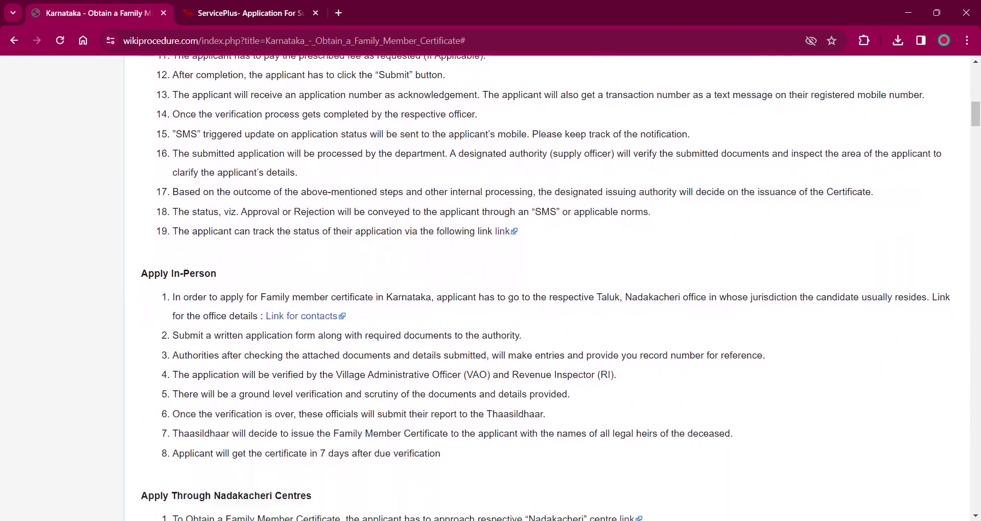
pyautogui.scroll(-2, 523, 153)
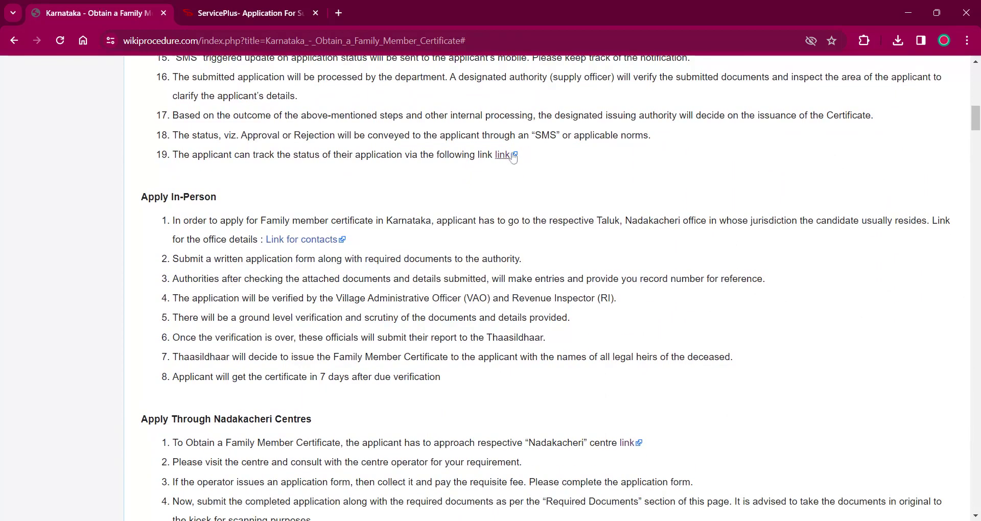
# Open step 19's link to the SevaSindhu Track Application page, view it, then return to the guide.
pyautogui.keyDown('ctrl'); pyautogui.click(513, 159); pyautogui.keyUp('ctrl')
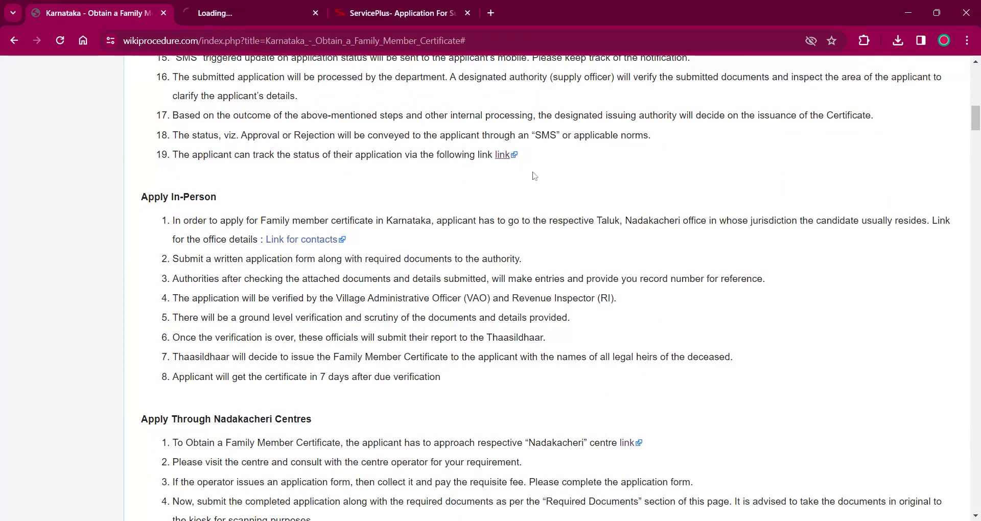
pyautogui.click(184, 6)
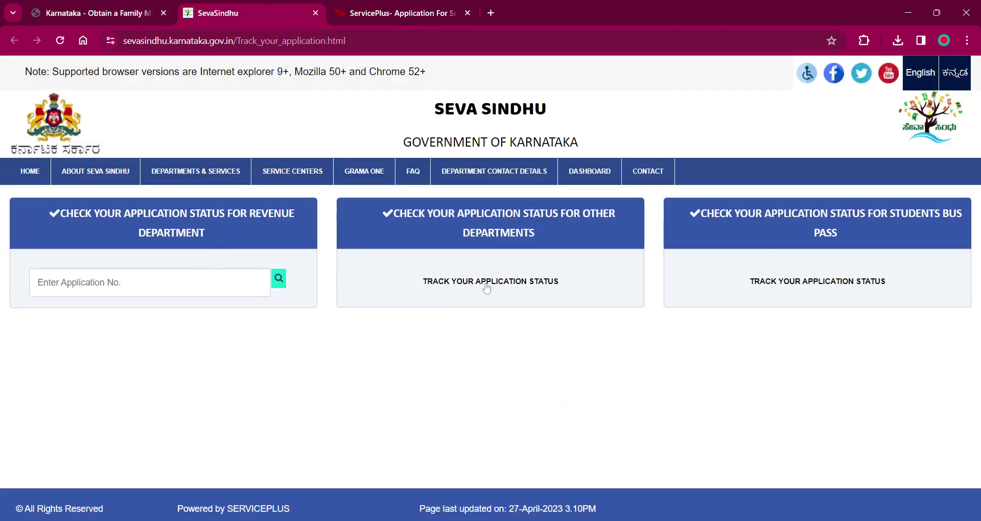
pyautogui.click(120, 6)
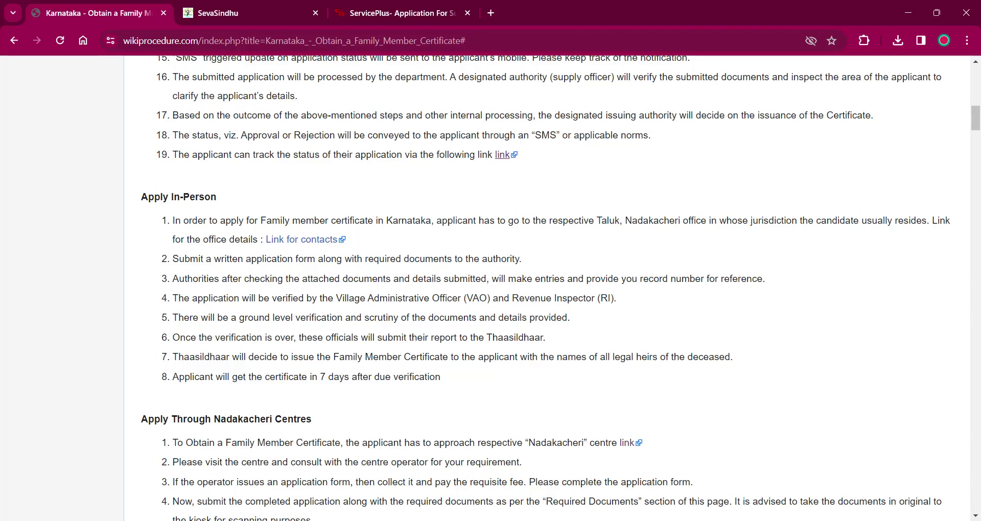
# Open 'Link for contacts' in a new tab and glance at the loading office contacts page.
pyautogui.click(289, 246)
pyautogui.click(400, 5)
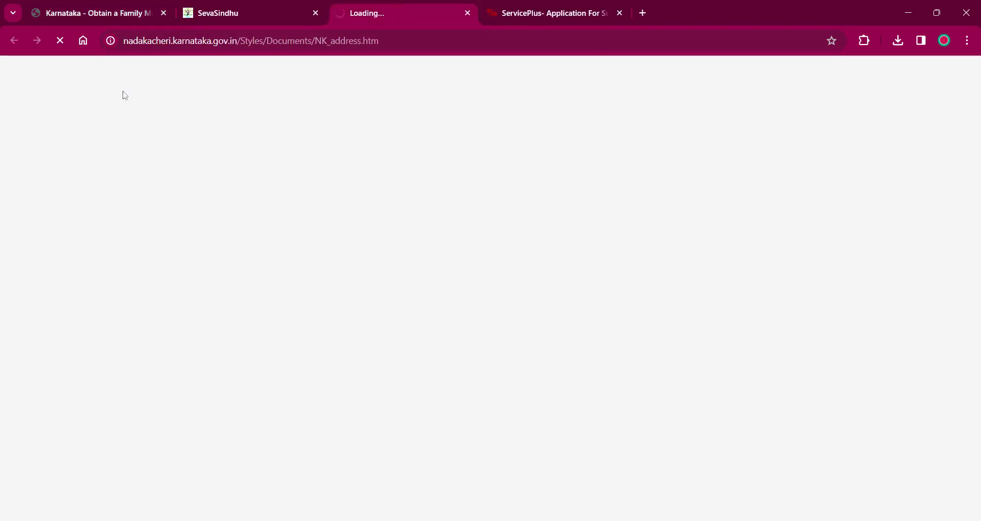
pyautogui.click(101, 5)
# Scroll to Apply Through Nadakacheri Centres and open its NK Addresses link.
pyautogui.scroll(-1, 336, 202)
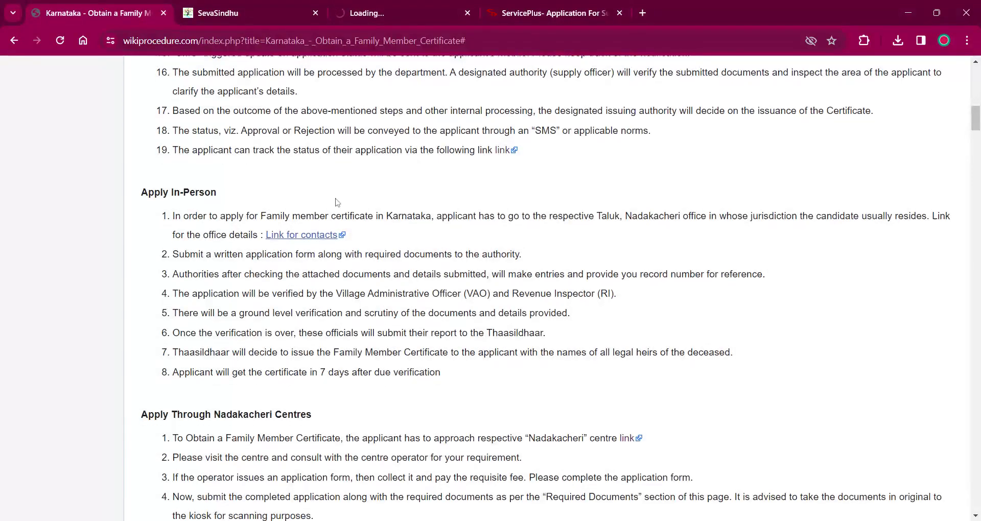
pyautogui.scroll(-4, 336, 201)
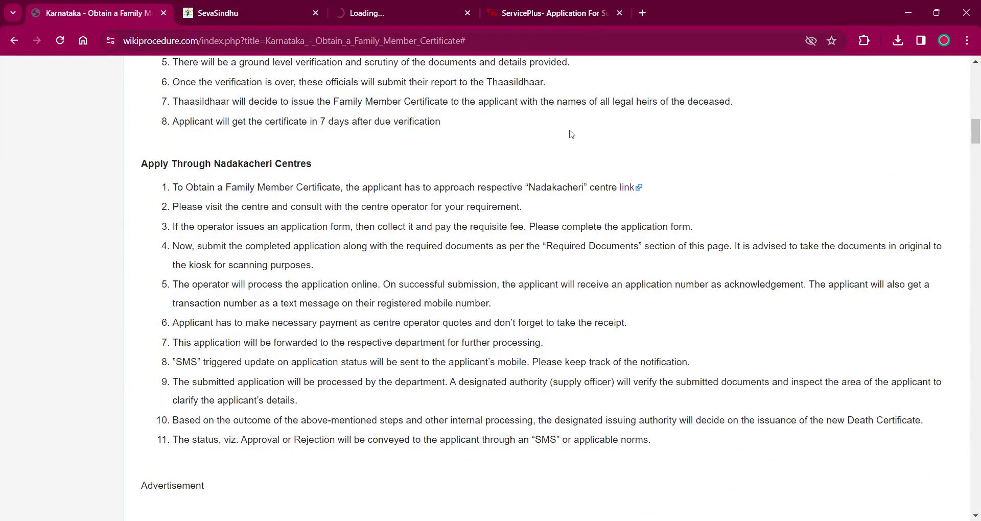
pyautogui.click(629, 188)
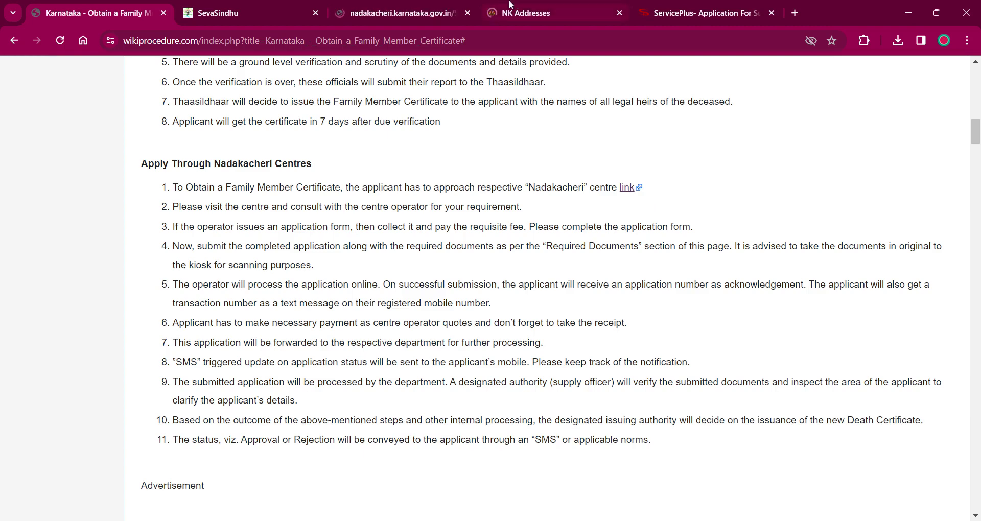
# Page the NK Addresses table forward to office entries 21 to 30 of 769, then return to the guide.
pyautogui.click(515, 4)
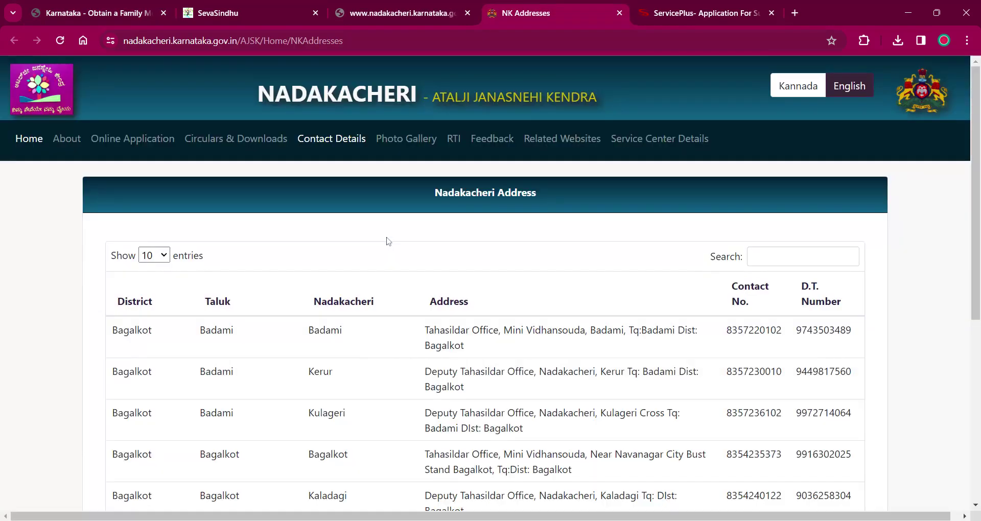
pyautogui.scroll(-6, 367, 479)
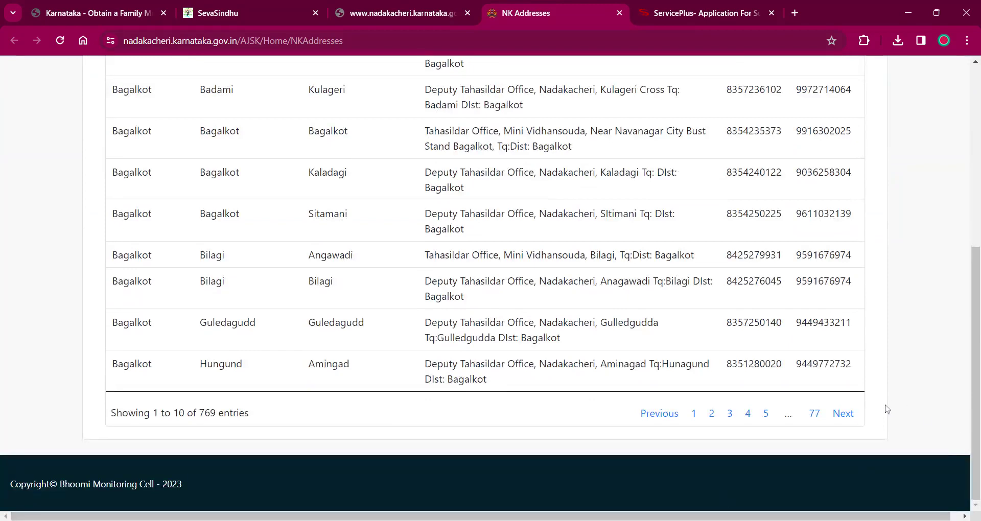
pyautogui.click(844, 415)
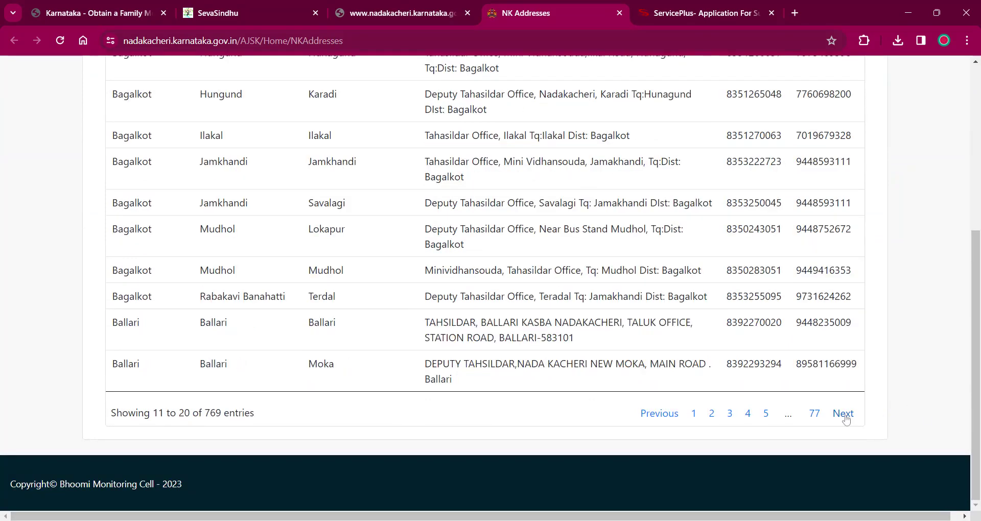
pyautogui.click(844, 415)
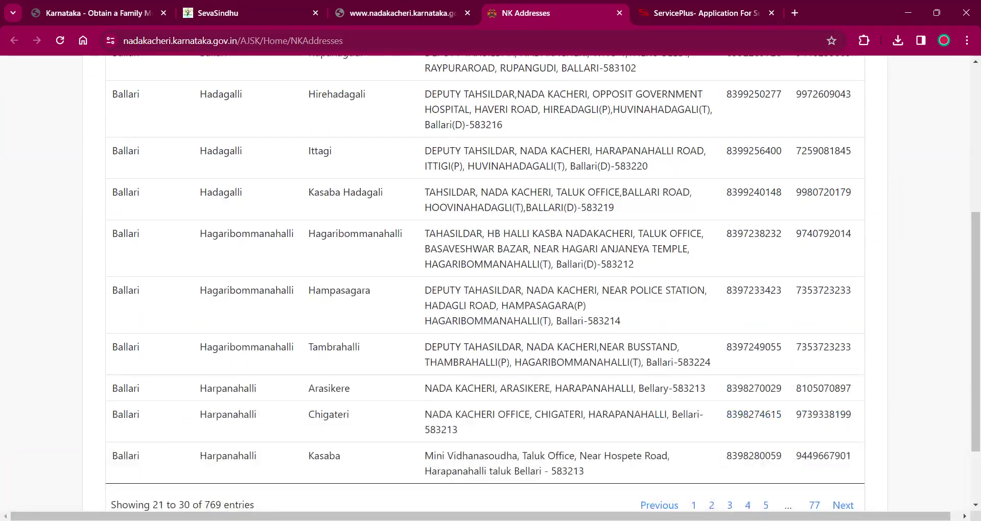
pyautogui.click(69, 5)
# Scroll down to the nine Required Documents and the Office Locations & Contacts section.
pyautogui.scroll(-9, 541, 290)
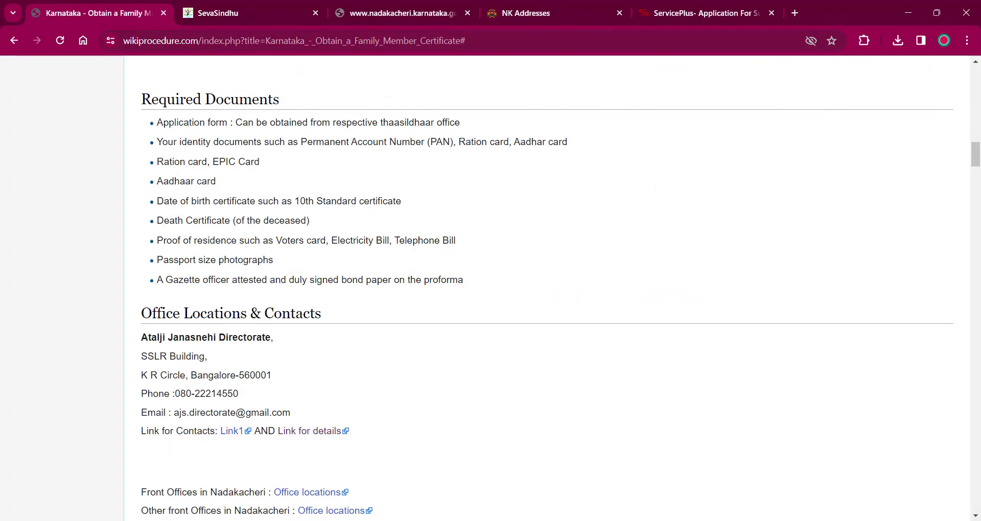
# Scroll past the district office addresses to Eligibility, the Rs.15 fee and lifelong validity.
pyautogui.scroll(-4, 547, 294)
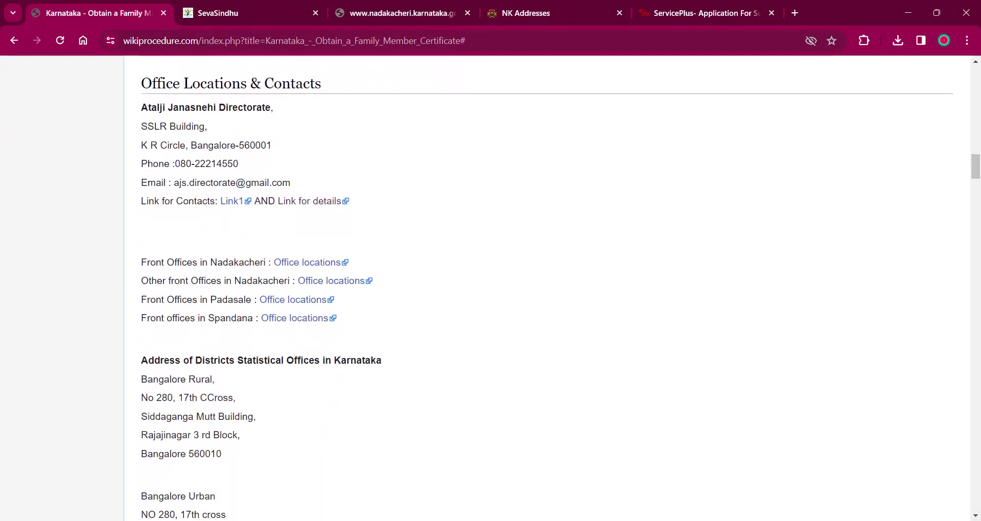
pyautogui.scroll(-7, 547, 294)
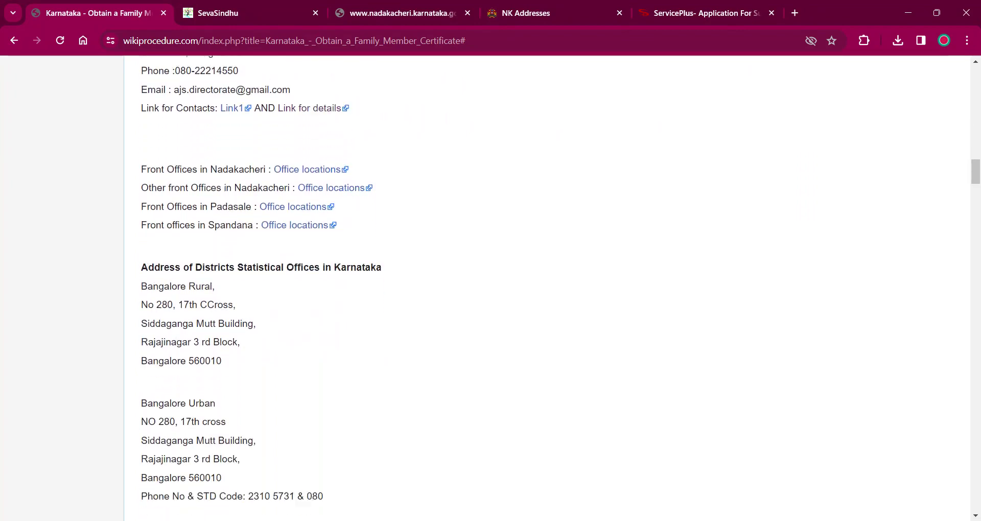
pyautogui.scroll(-20, 546, 294)
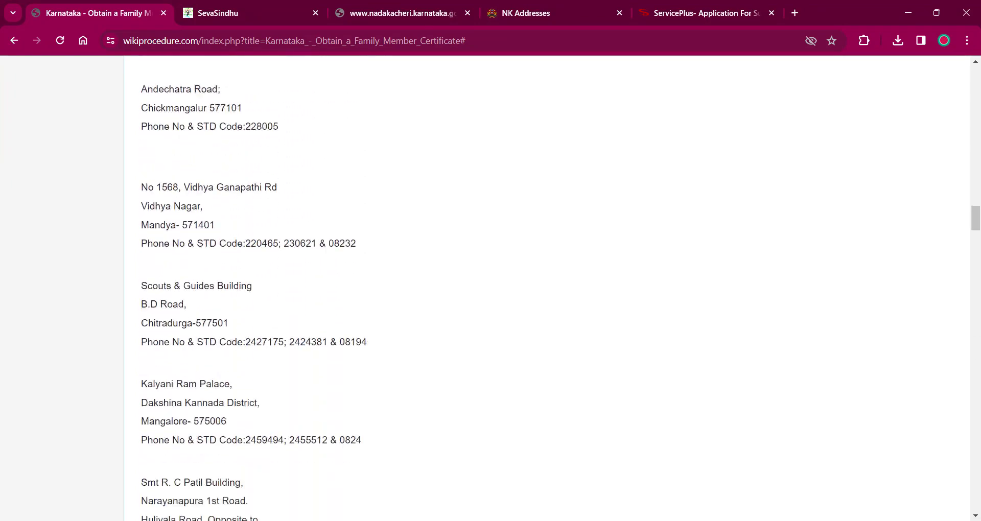
pyautogui.scroll(-20, 546, 294)
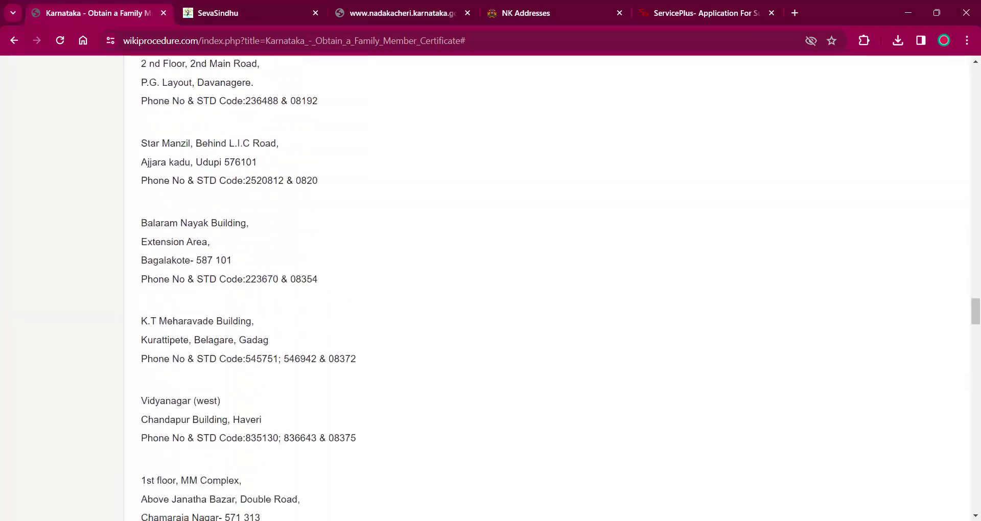
pyautogui.scroll(-10, 546, 293)
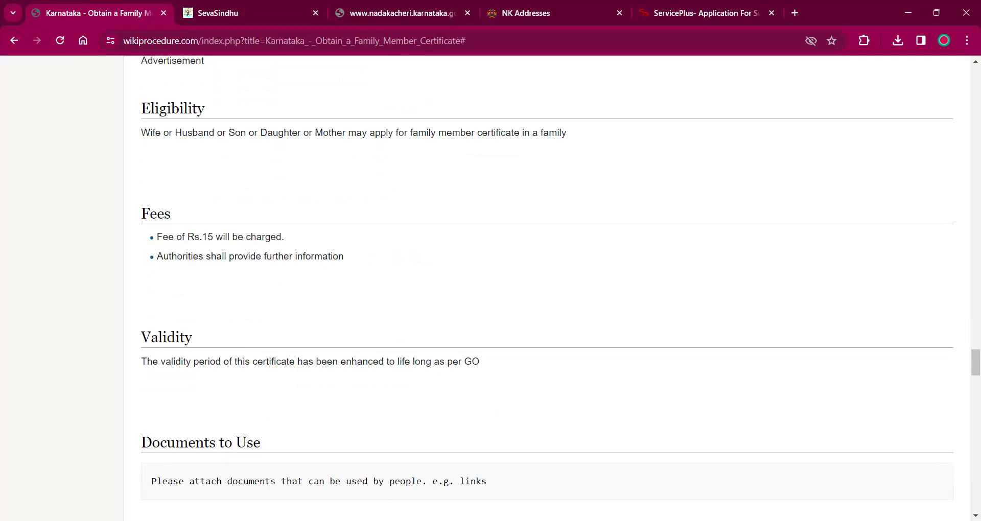
# Scroll down to Processing Time, then back up toward the Family Member Certificate guide's title.
pyautogui.scroll(-2, 547, 287)
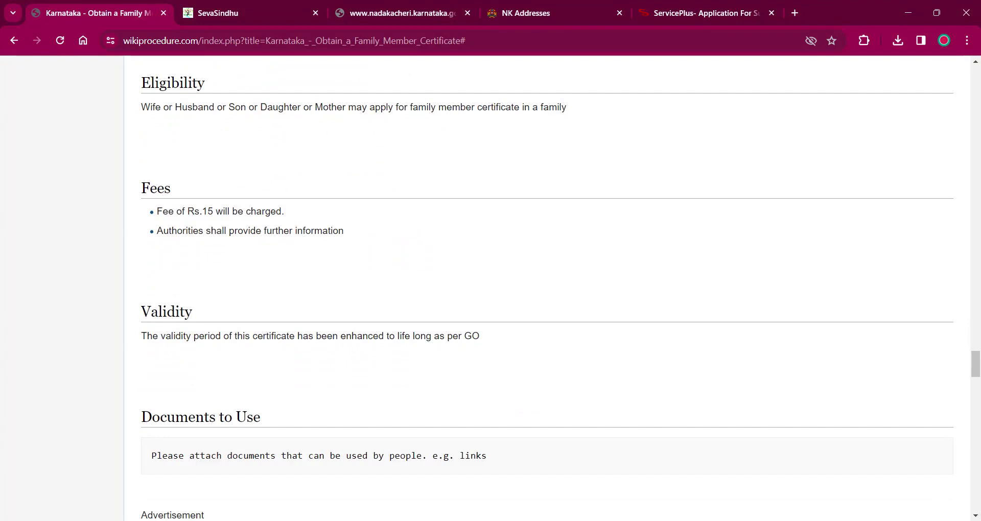
pyautogui.scroll(-1, 547, 287)
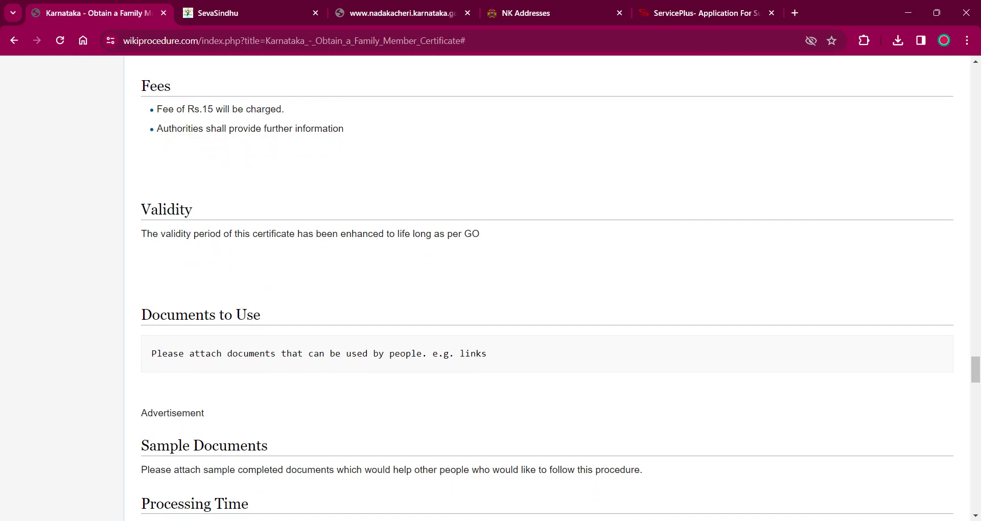
pyautogui.scroll(15, 547, 287)
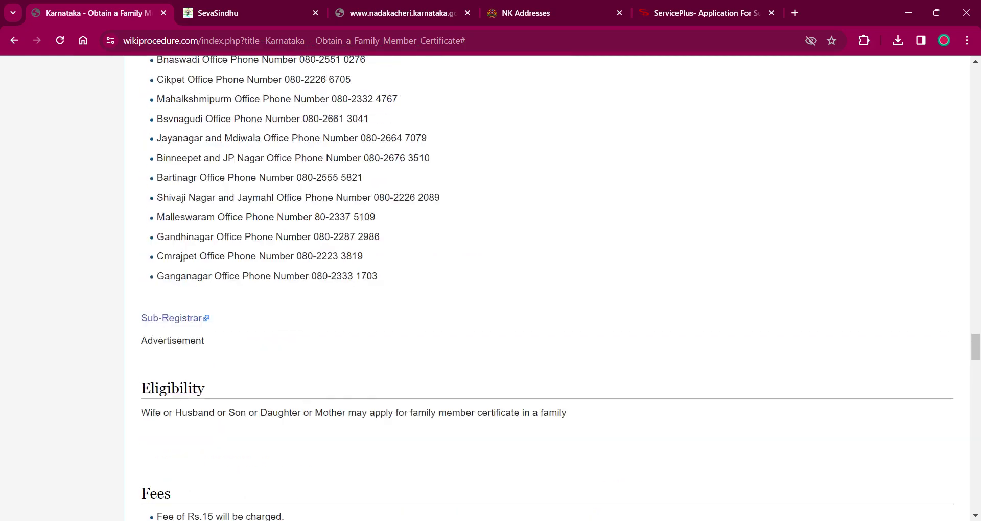